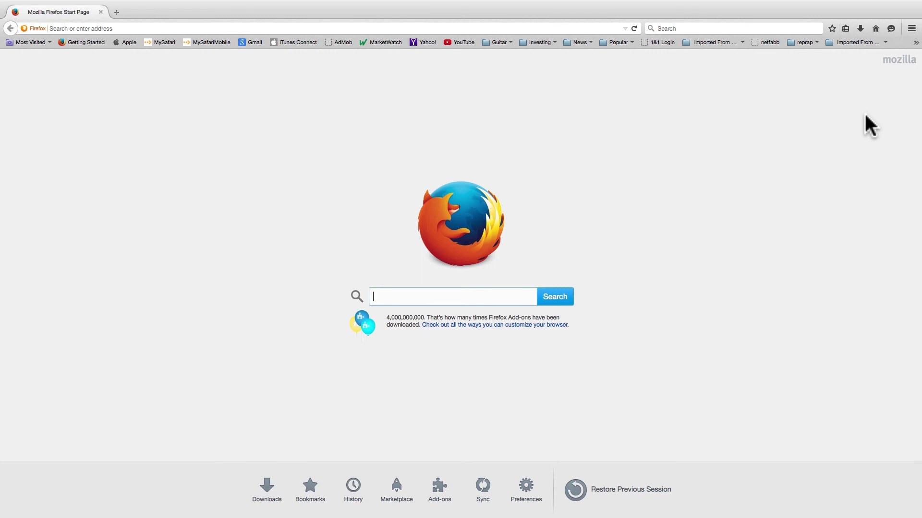
Search the Add-ons Manager for 'fireftp' and install FireFTP 2.0.23
left_click(911, 29)
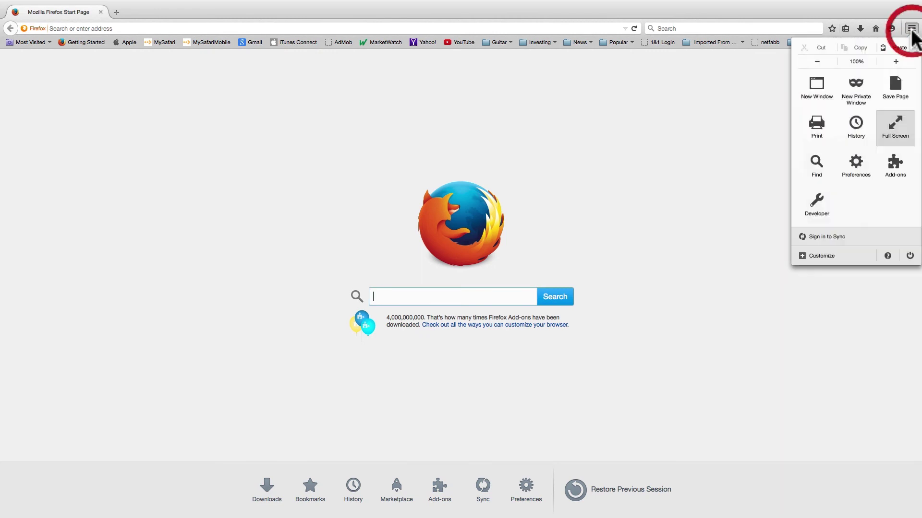
left_click(898, 165)
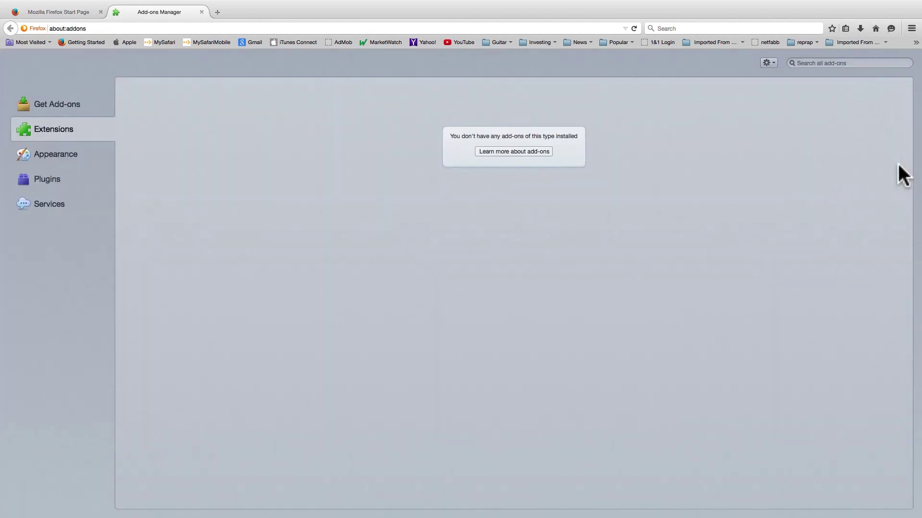
left_click(883, 63)
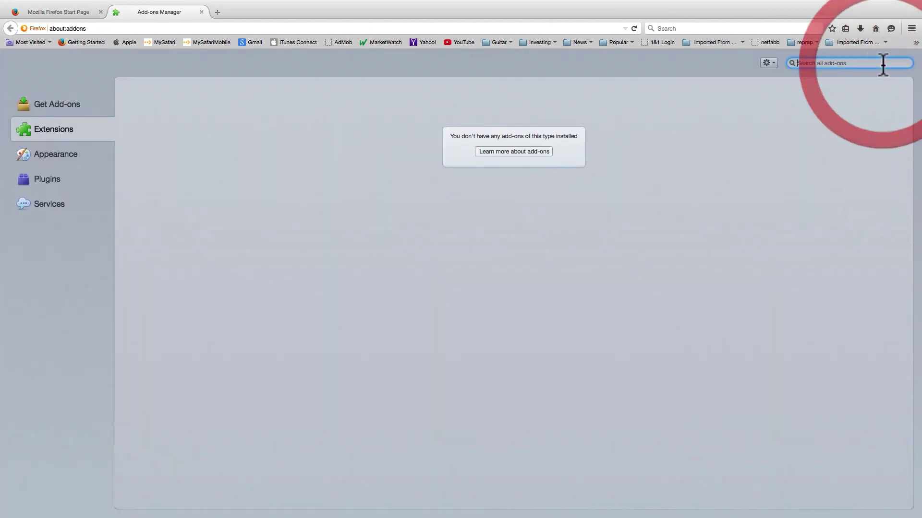
type("fireft")
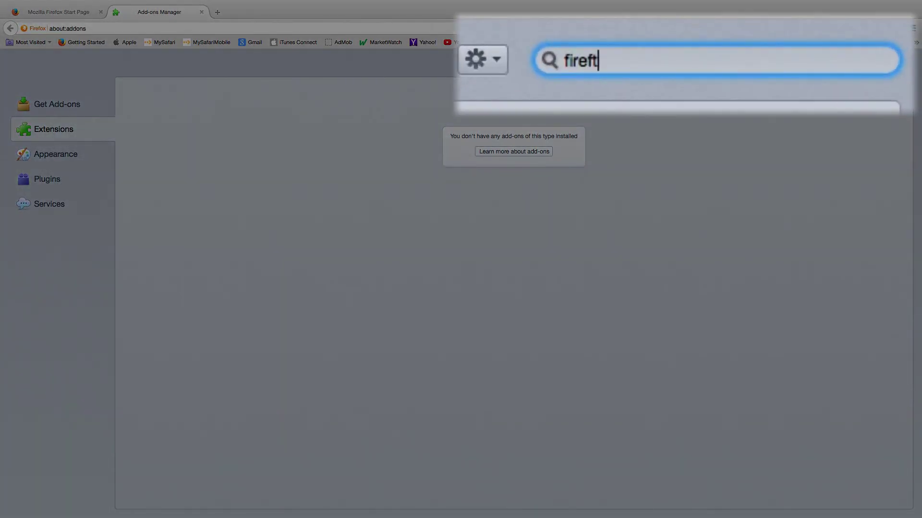
type("p")
key("Return")
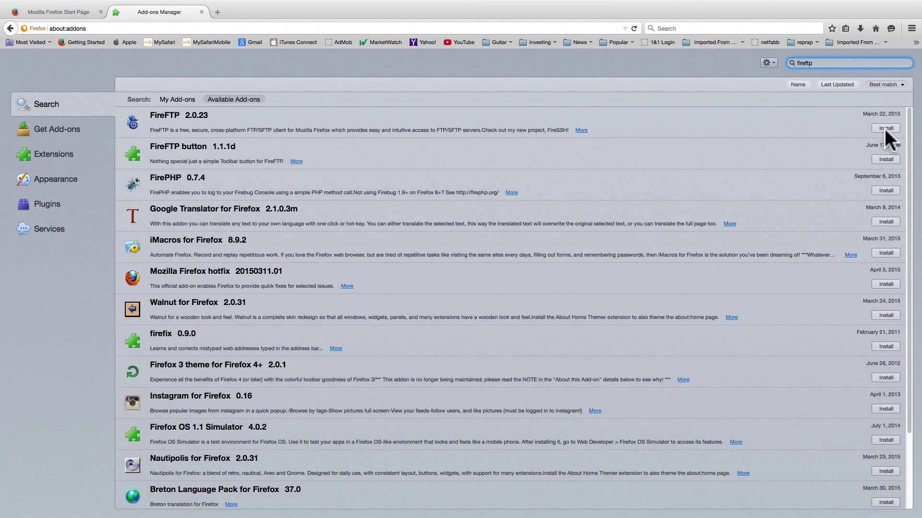
left_click(885, 129)
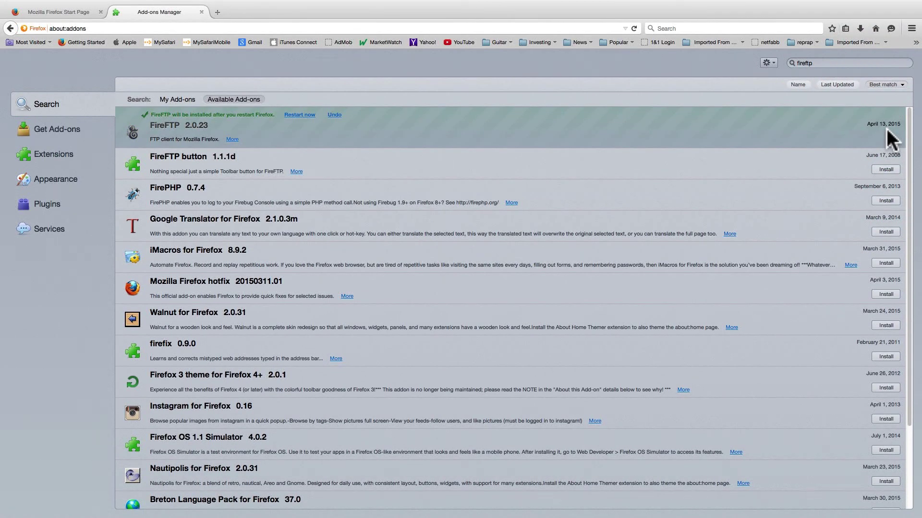
Restart Firefox to finish the install, then drag FireFTP into the main menu panel
left_click(302, 115)
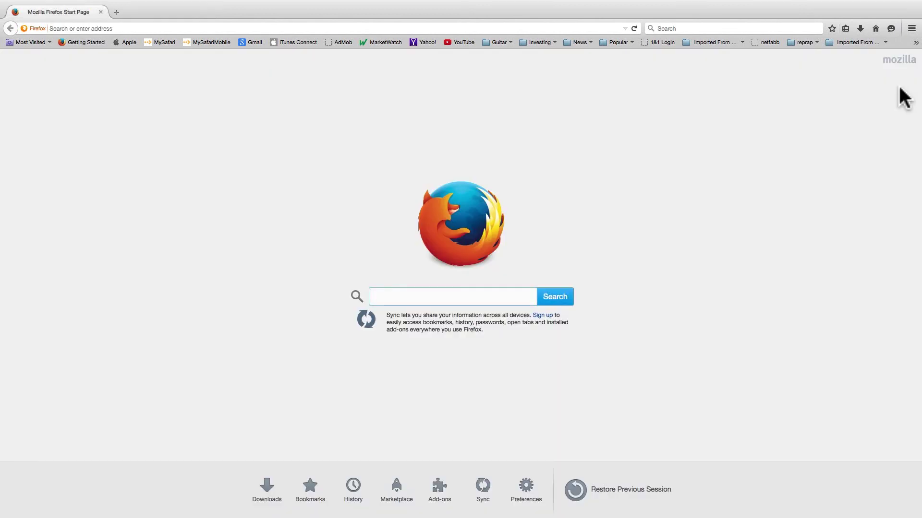
left_click(911, 28)
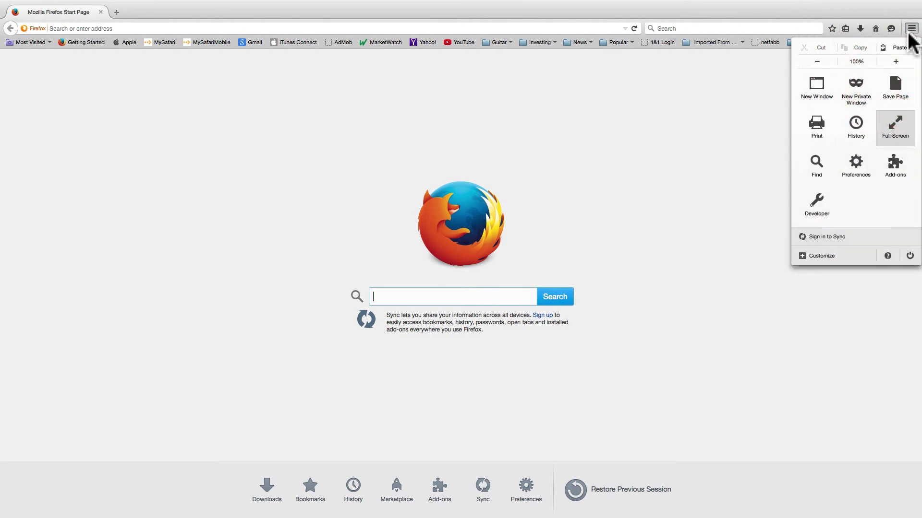
left_click(821, 253)
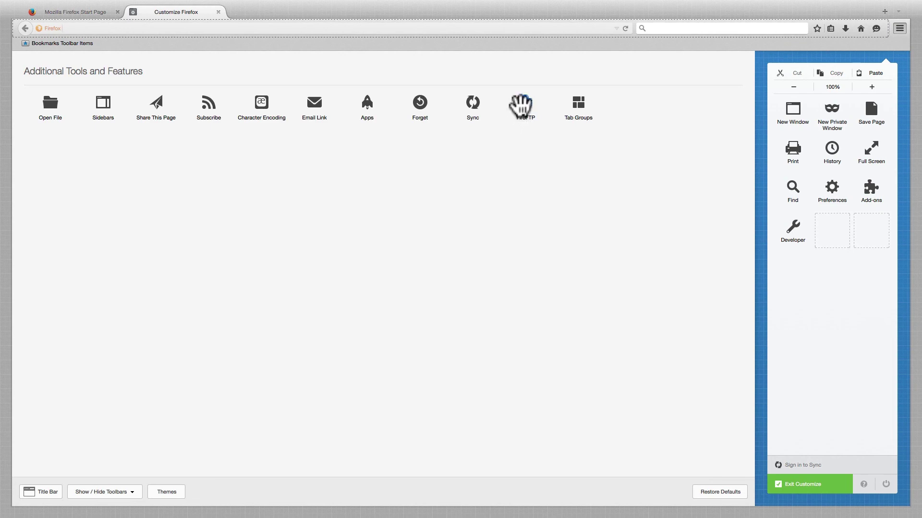
left_click_drag(519, 108, 833, 233)
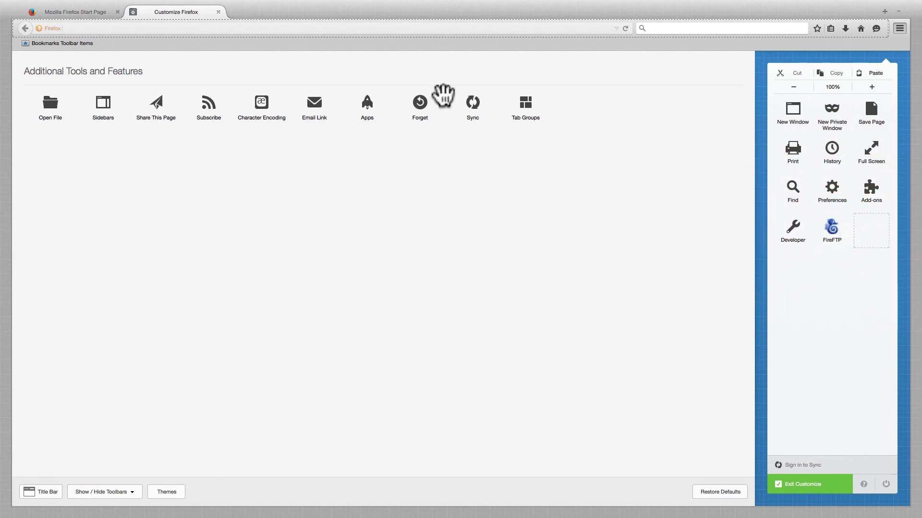
left_click(218, 12)
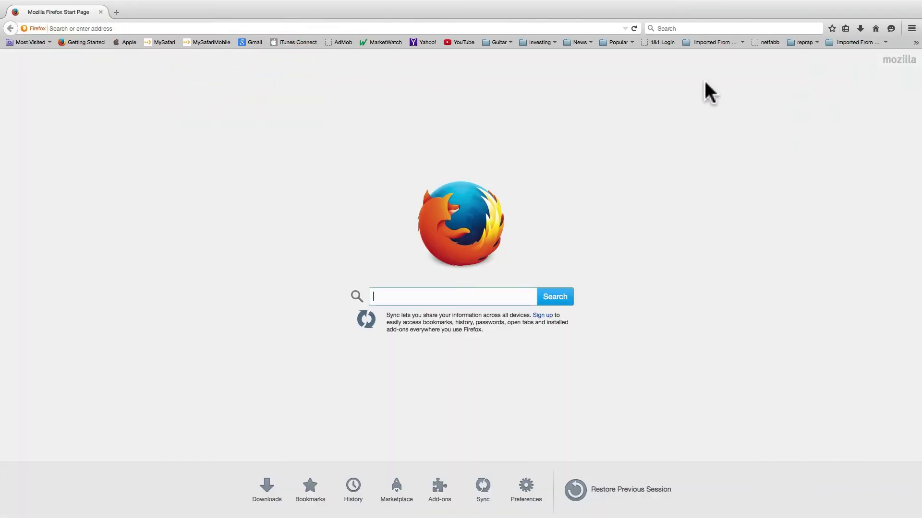
In FireFTP's Preferences, enable 'Start FireFTP in a new window' on the Interface tab
left_click(911, 29)
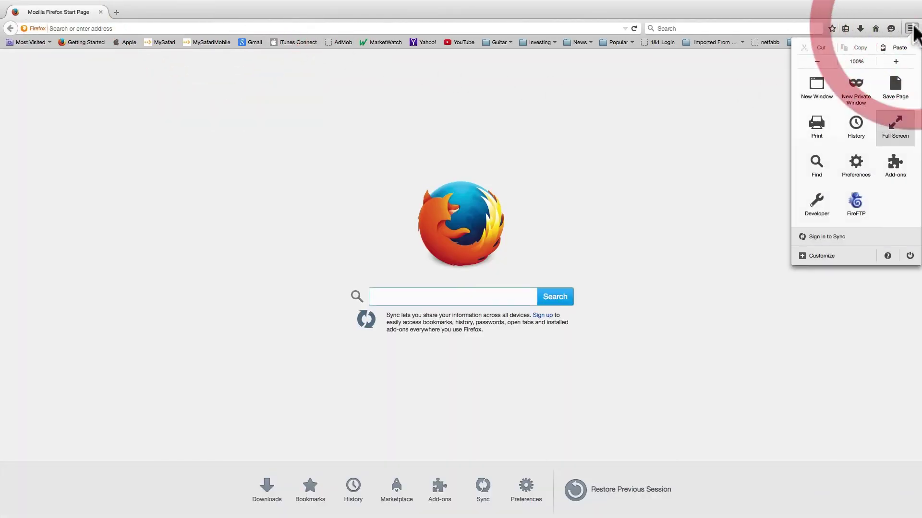
left_click(889, 164)
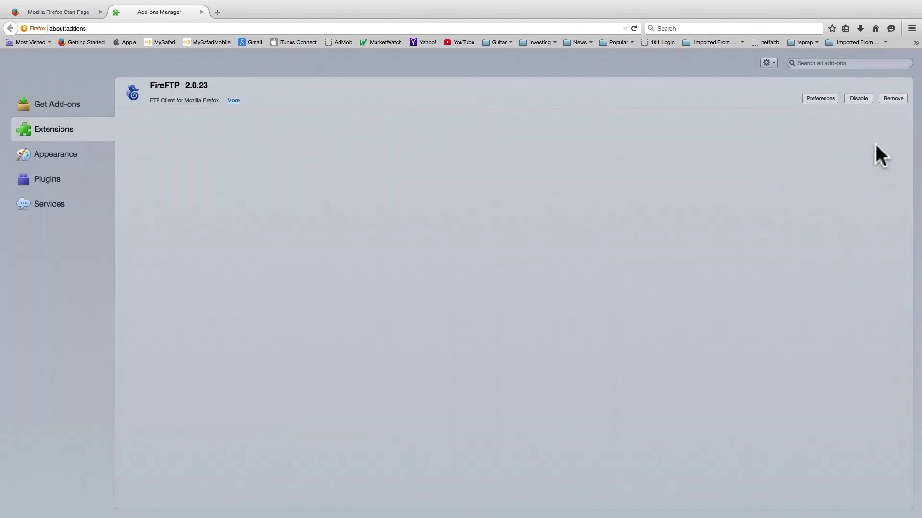
left_click(820, 98)
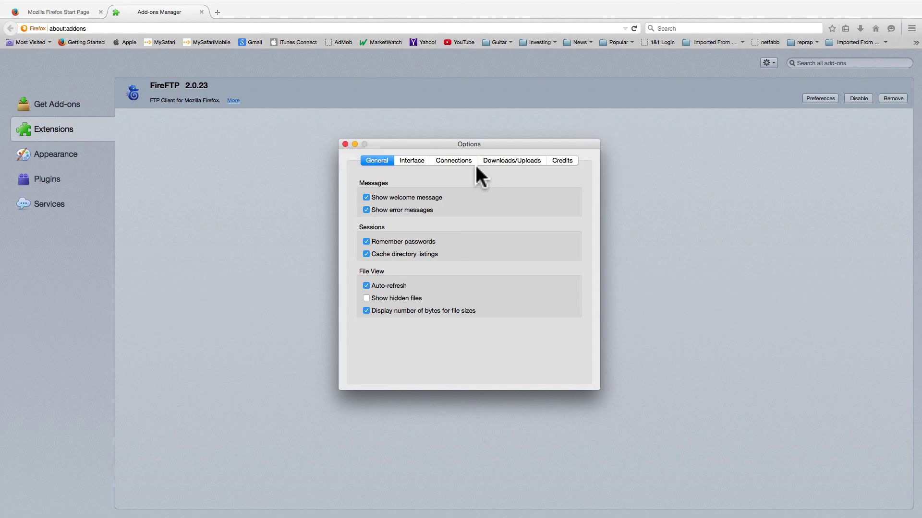
left_click(420, 159)
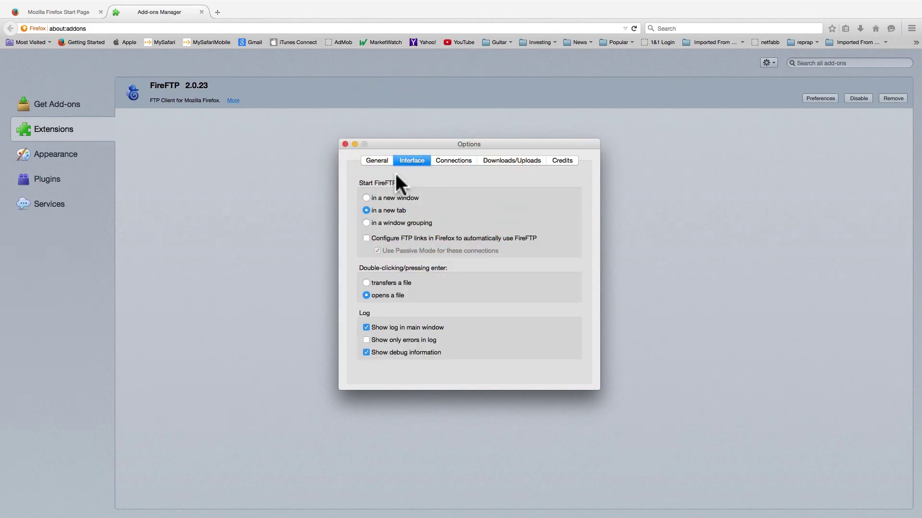
left_click(366, 198)
Review the Connections and Downloads/Uploads settings, then close the Options dialog
left_click(456, 161)
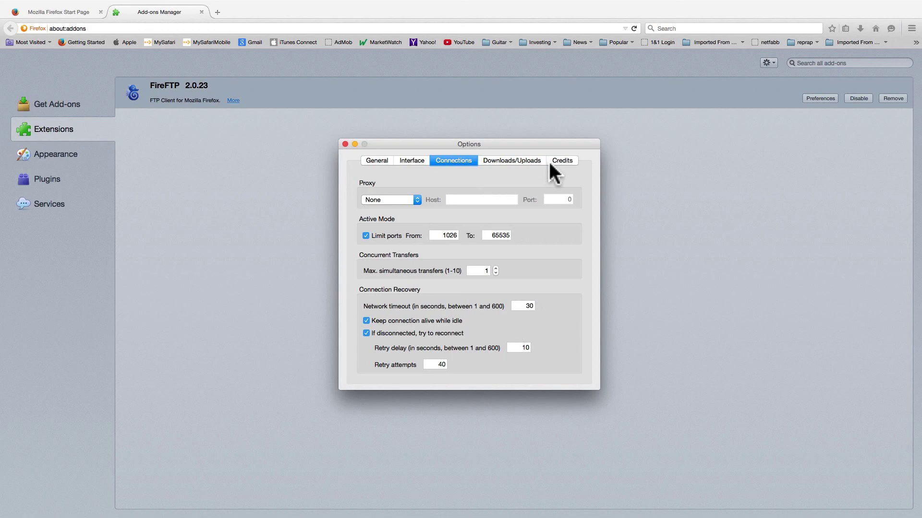
left_click(528, 159)
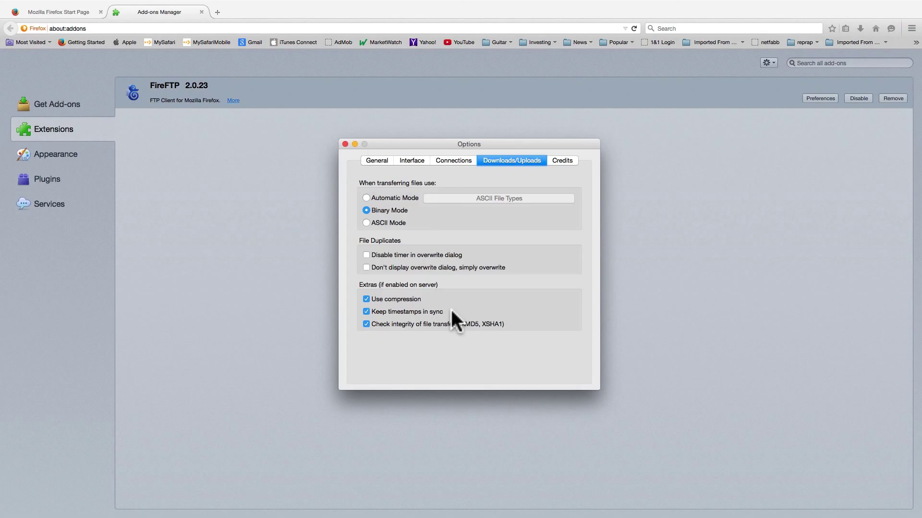
left_click(344, 144)
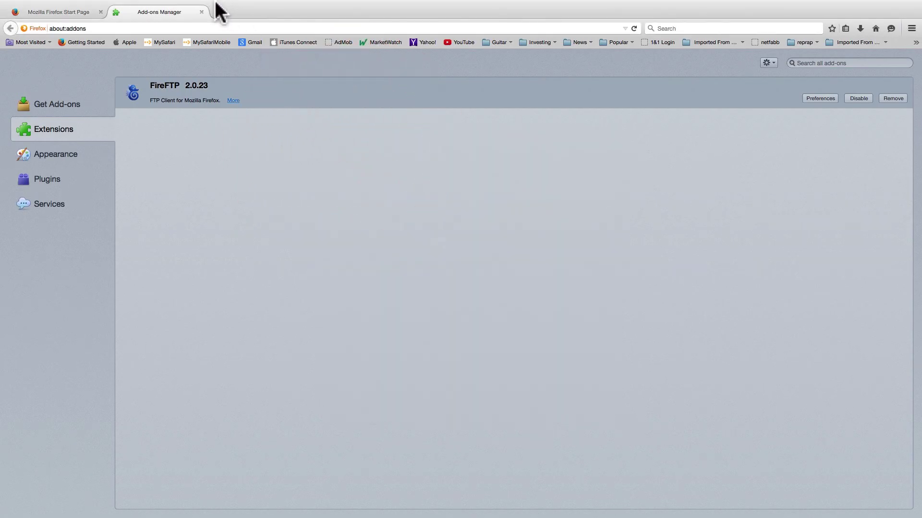
Launch FireFTP from the Firefox menu and choose 'Create an account...' from the accounts list
left_click(201, 12)
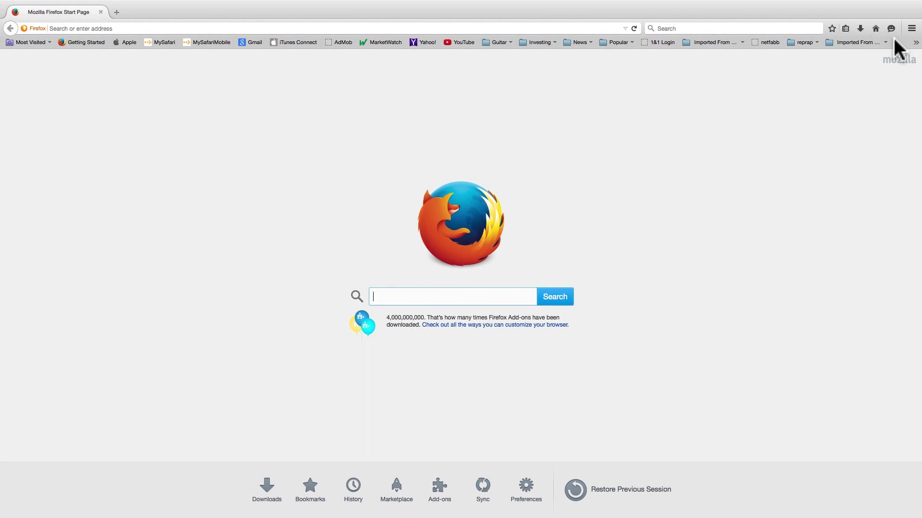
left_click(911, 29)
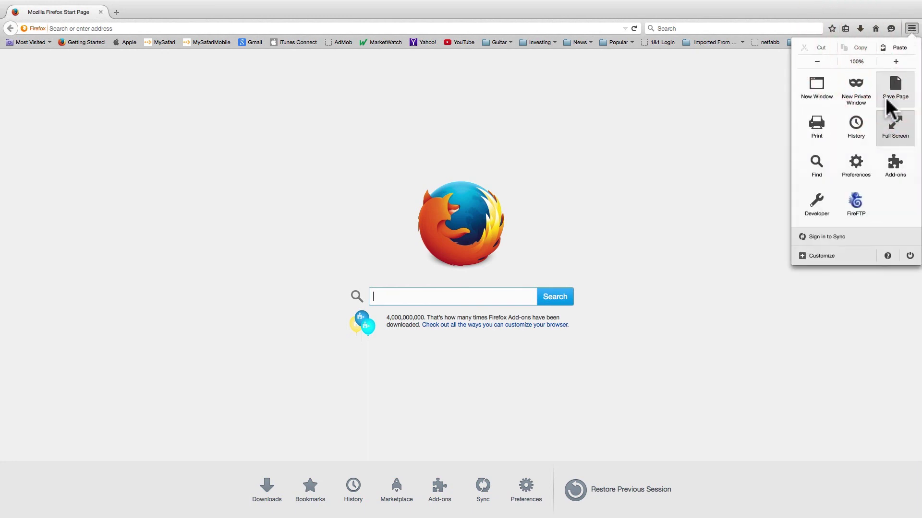
left_click(856, 204)
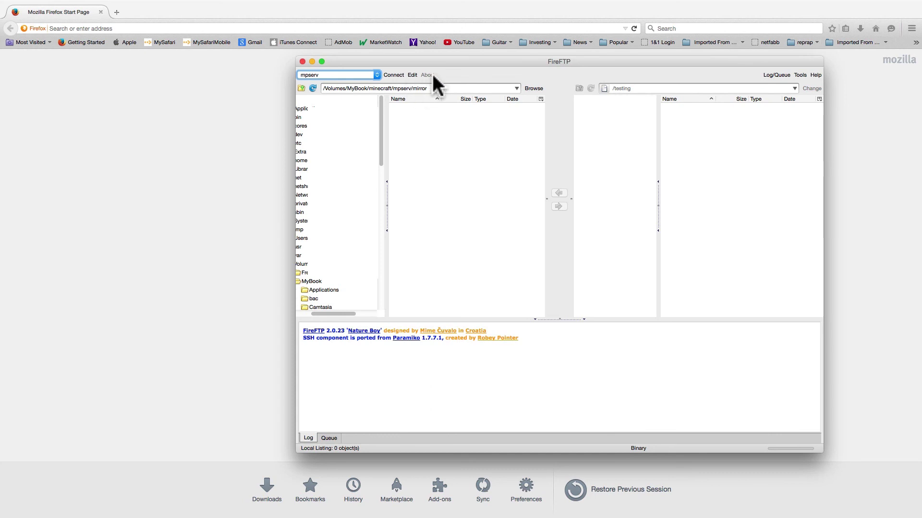
left_click(377, 74)
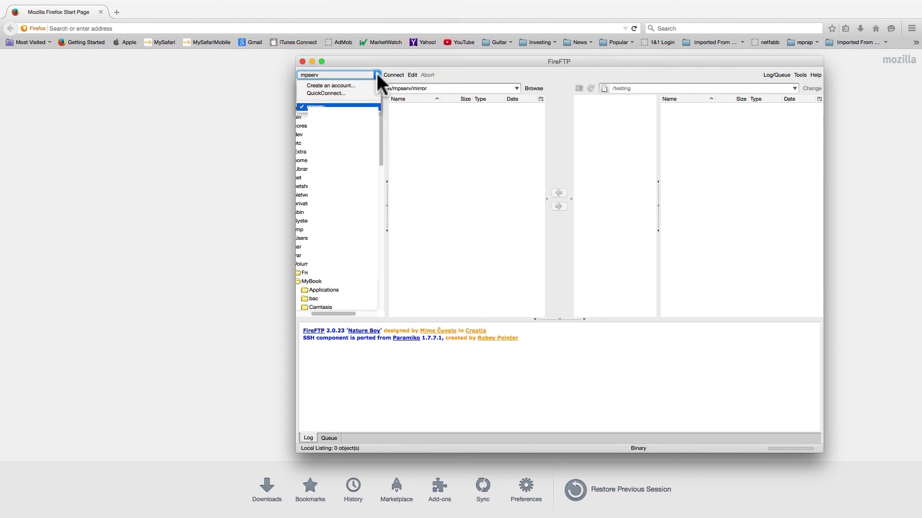
left_click(354, 86)
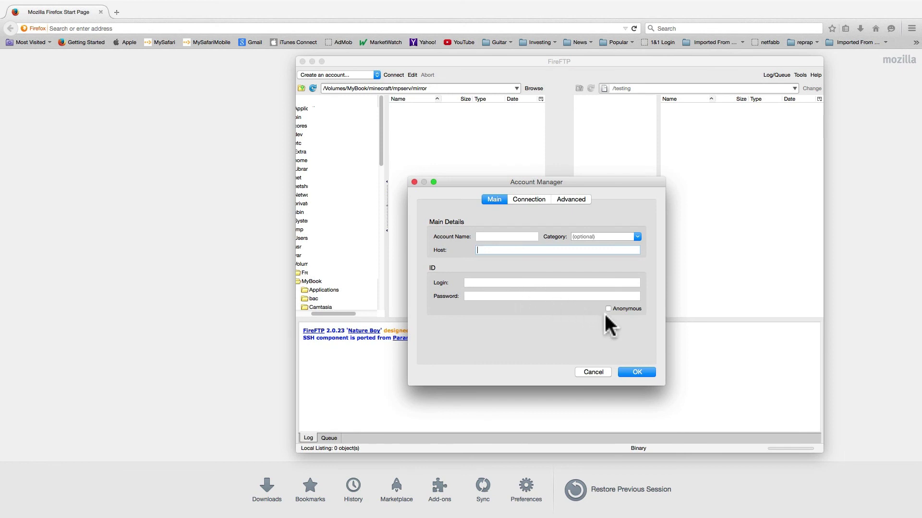
left_click(539, 199)
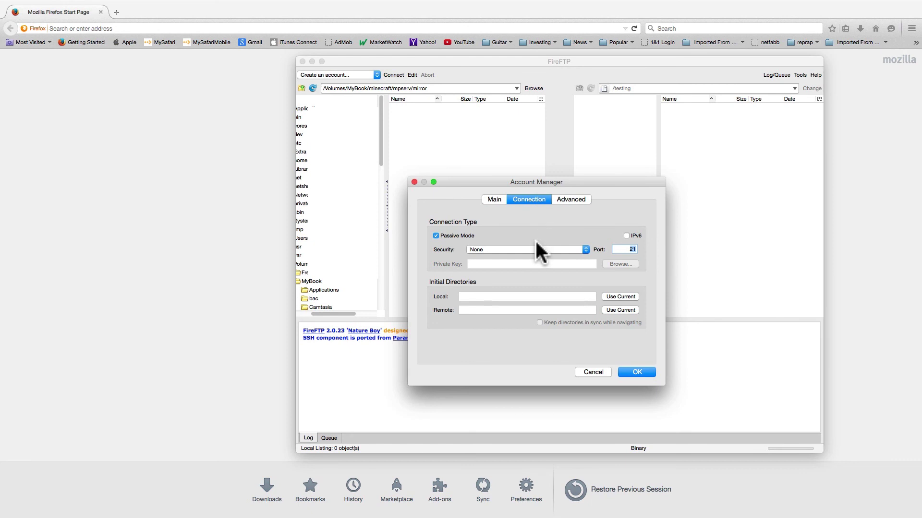
left_click(620, 296)
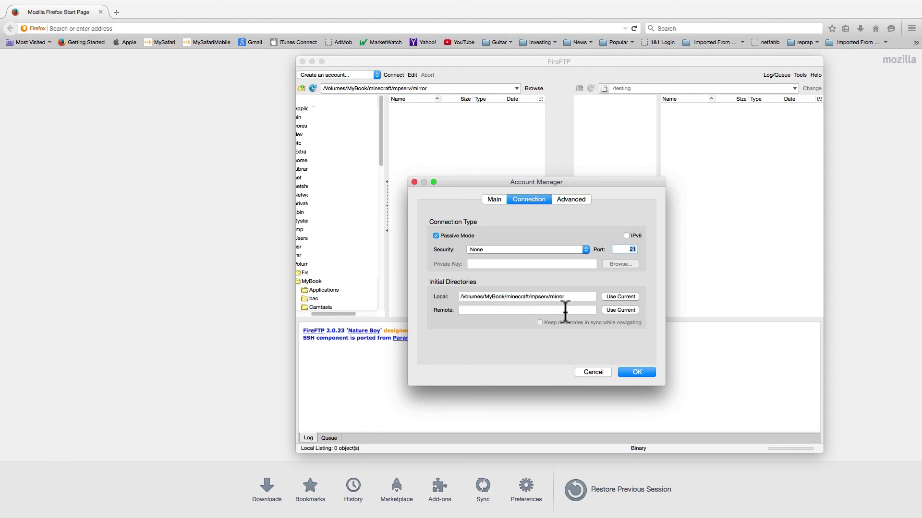
left_click(568, 194)
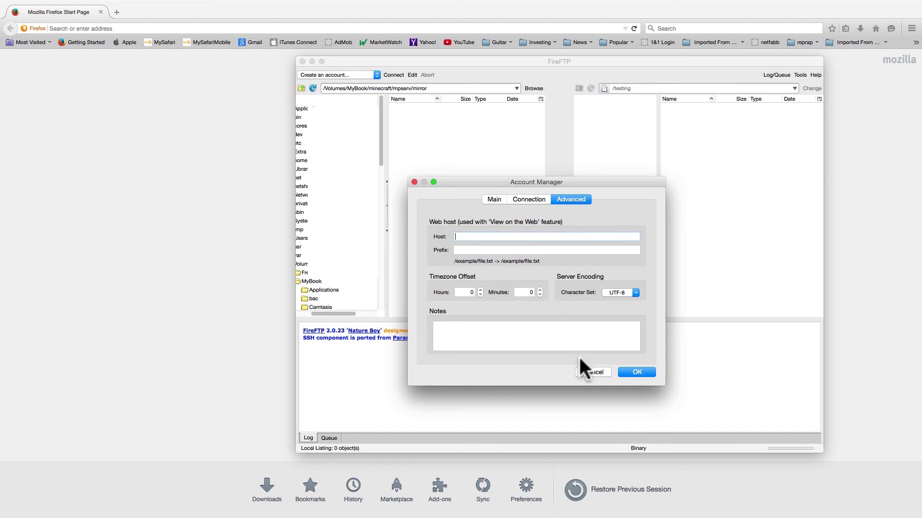
left_click(590, 370)
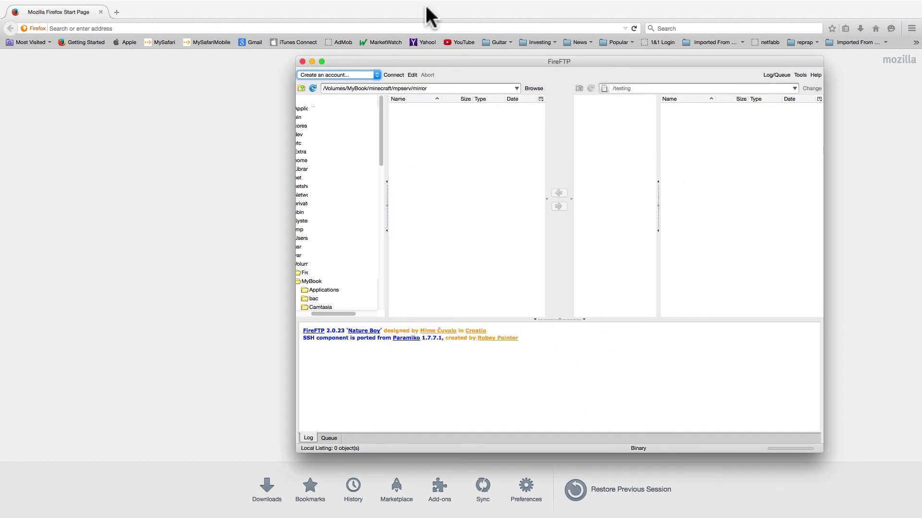
Connect with the mpserv account, accept the server message, and download testfile.txt locally
left_click(376, 75)
left_click(321, 106)
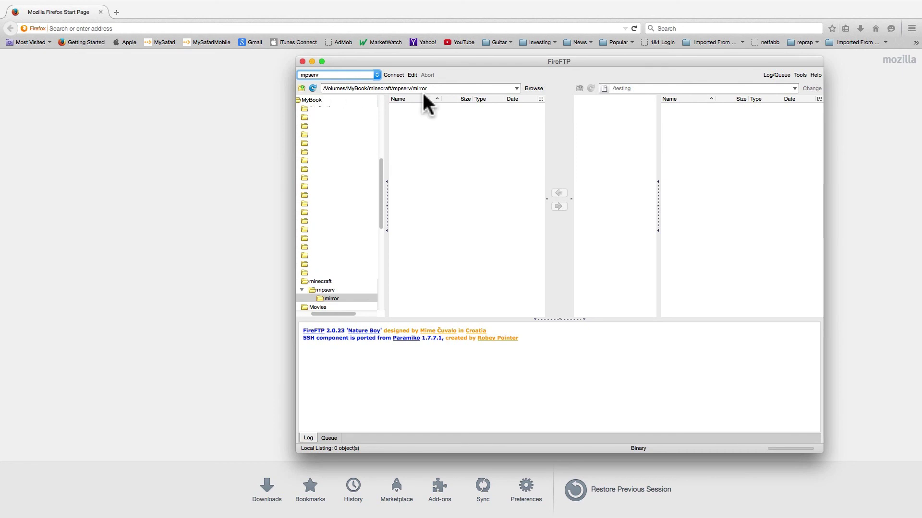
left_click(391, 76)
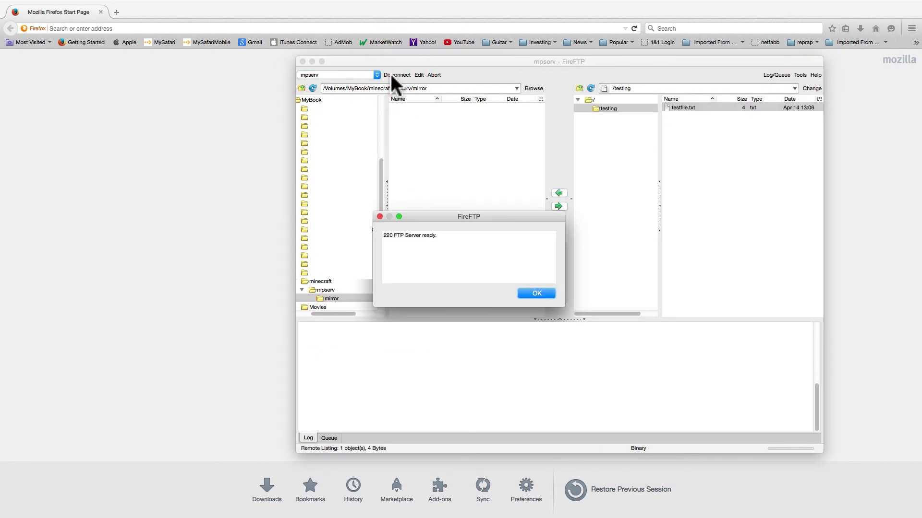
left_click(536, 293)
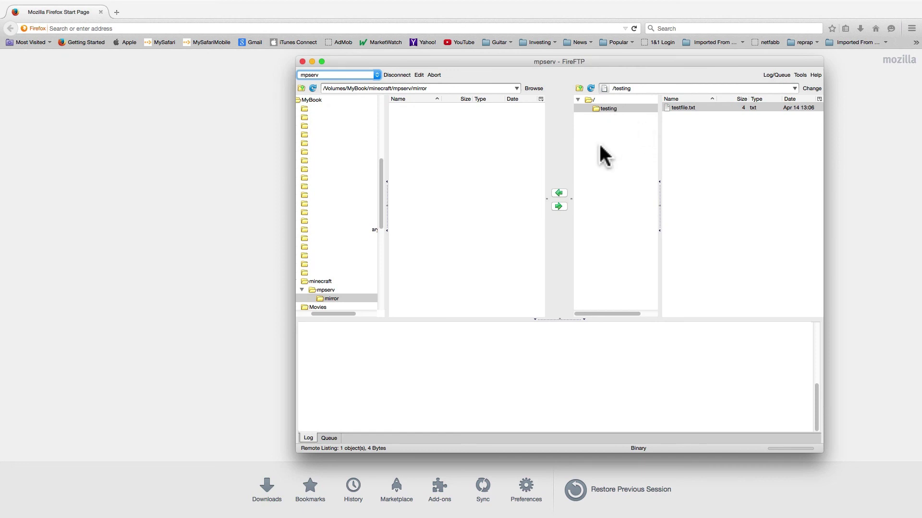
left_click(564, 192)
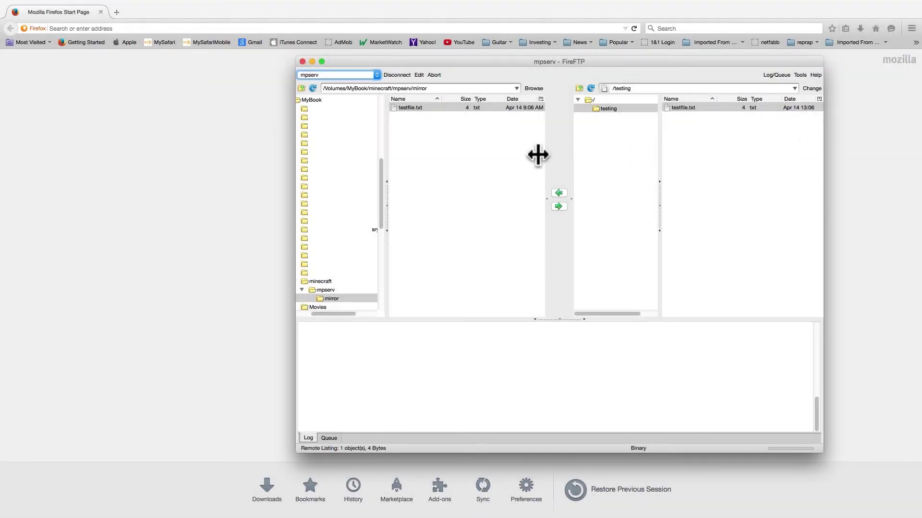
left_click(466, 166)
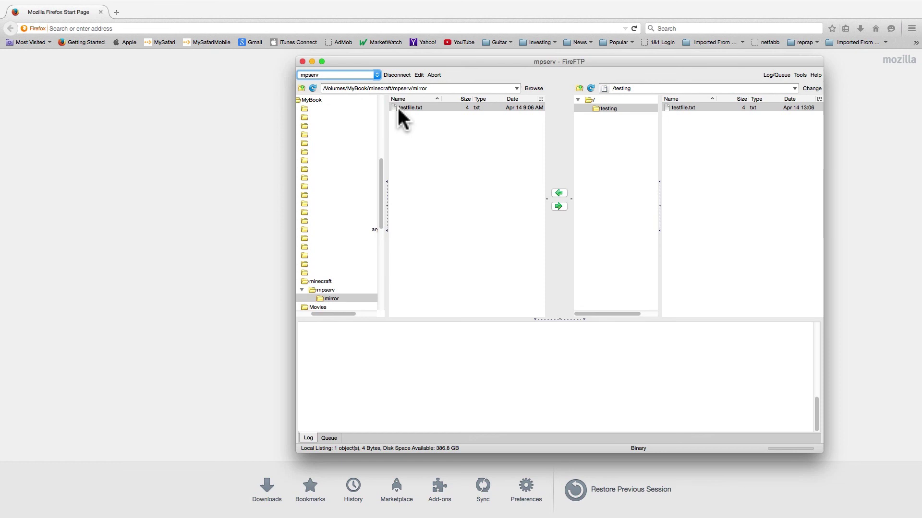
Set Timezone Offset Hours to -4 on mpserv's Advanced tab, then refresh the remote pane
left_click(419, 75)
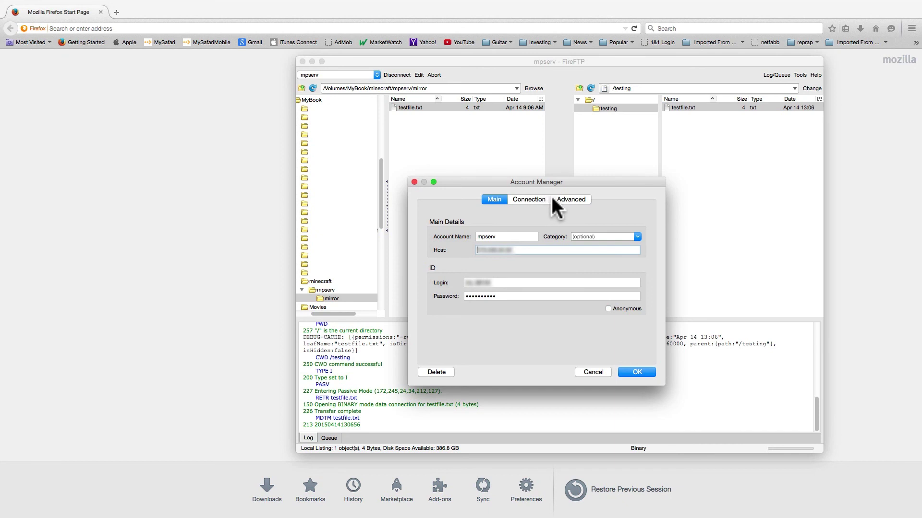
left_click(564, 198)
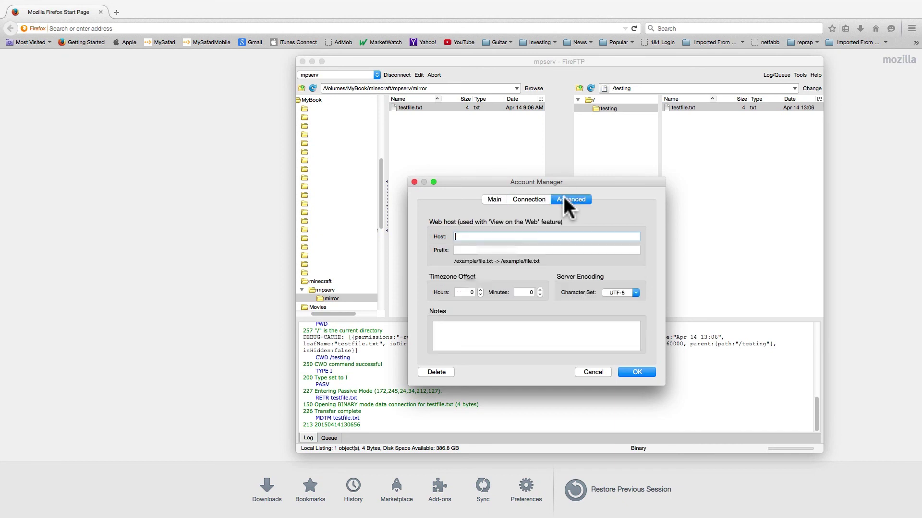
left_click(480, 295)
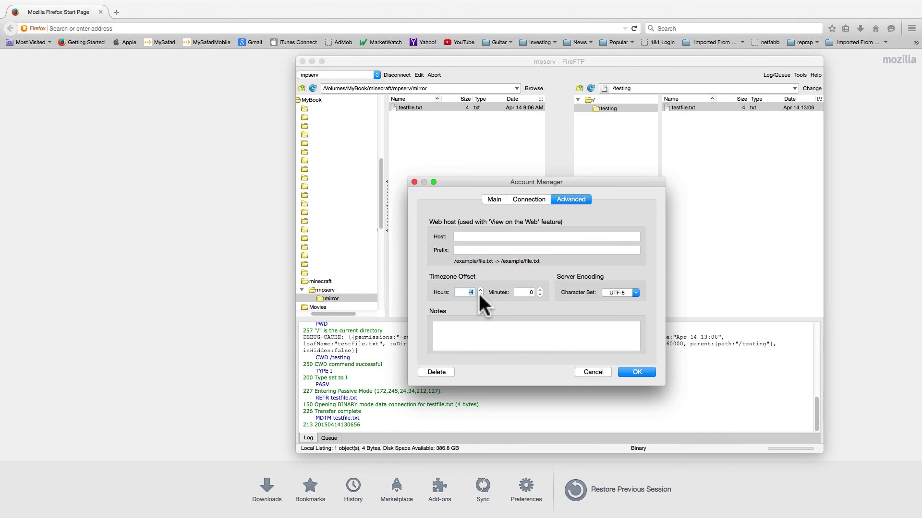
left_click(480, 294)
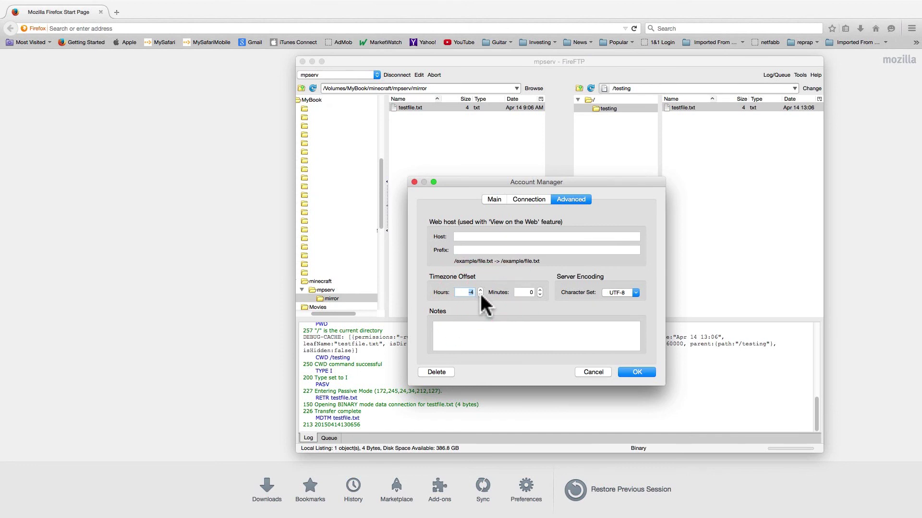
left_click(635, 373)
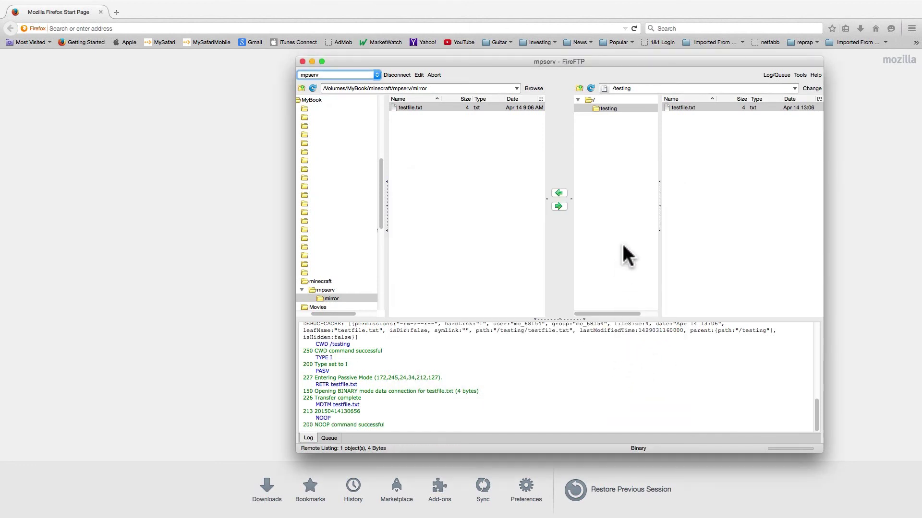
left_click(591, 88)
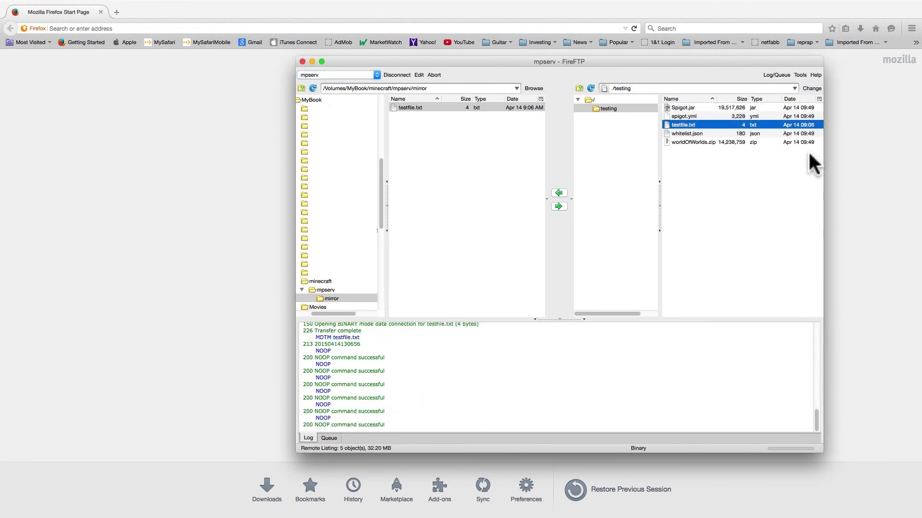
Open Tools > Sync Directories and mark testfile.txt as Do Nothing, leaving four downloads
left_click(800, 75)
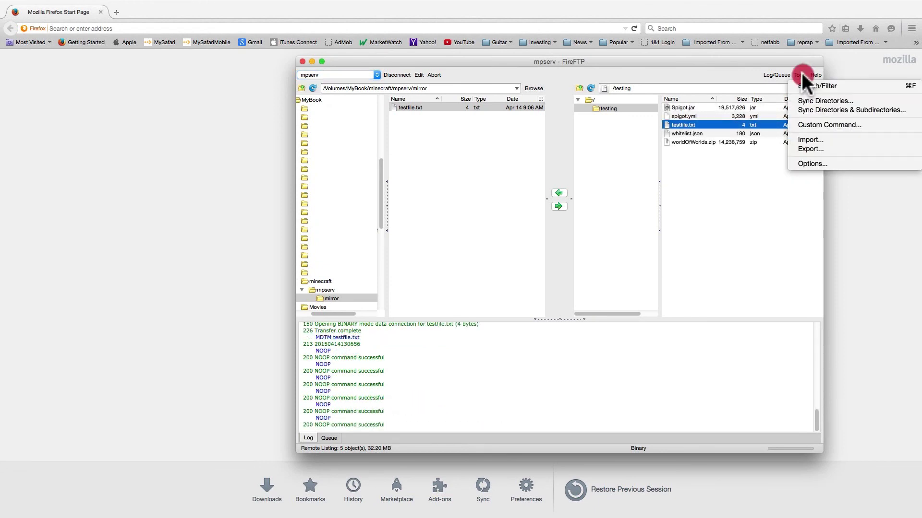
left_click(819, 99)
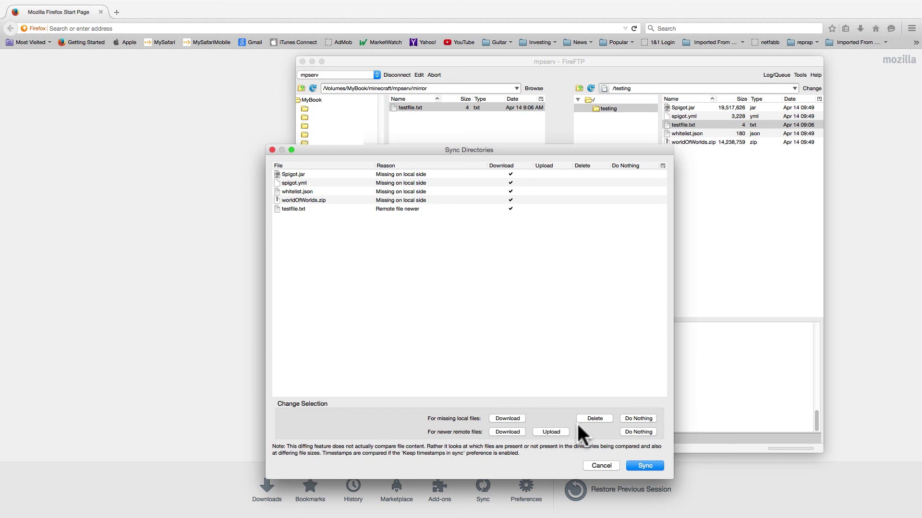
left_click(639, 431)
left_click(550, 208)
left_click(592, 206)
left_click(510, 207)
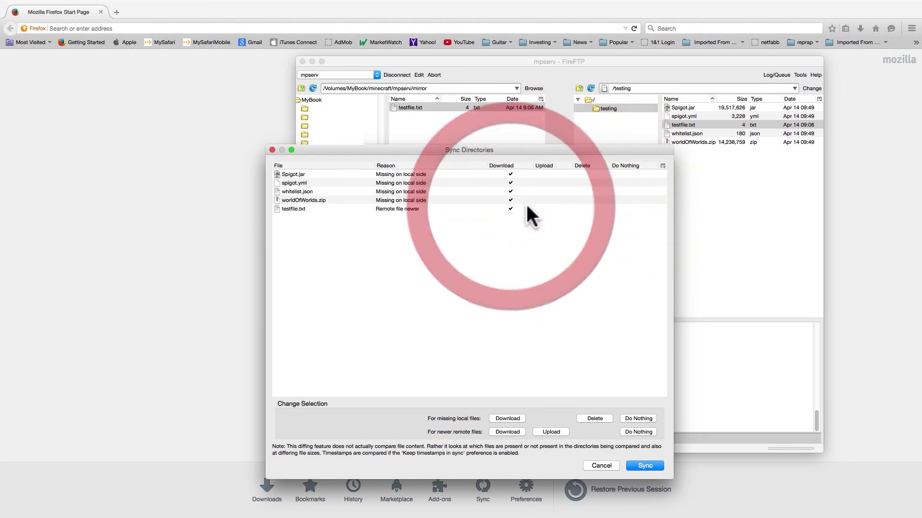
left_click(631, 209)
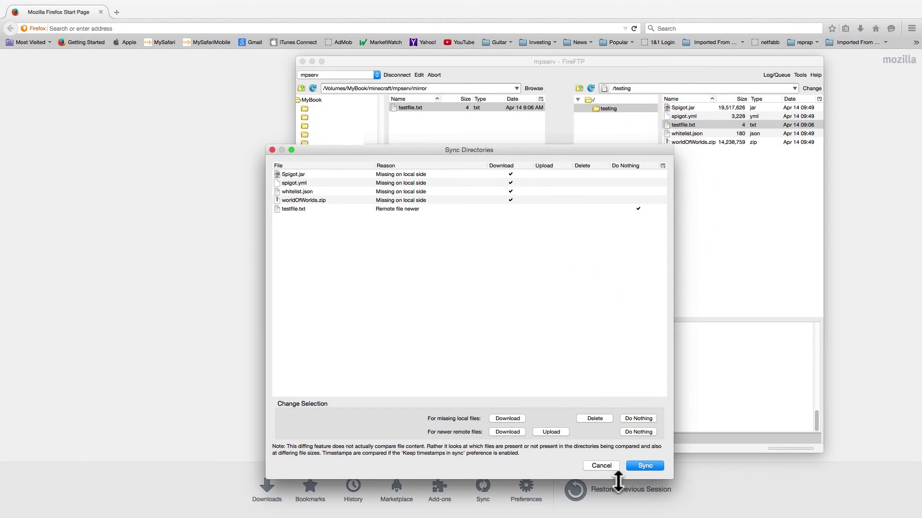
Run the sync and watch the four downloads progress in the Queue tab
left_click(655, 464)
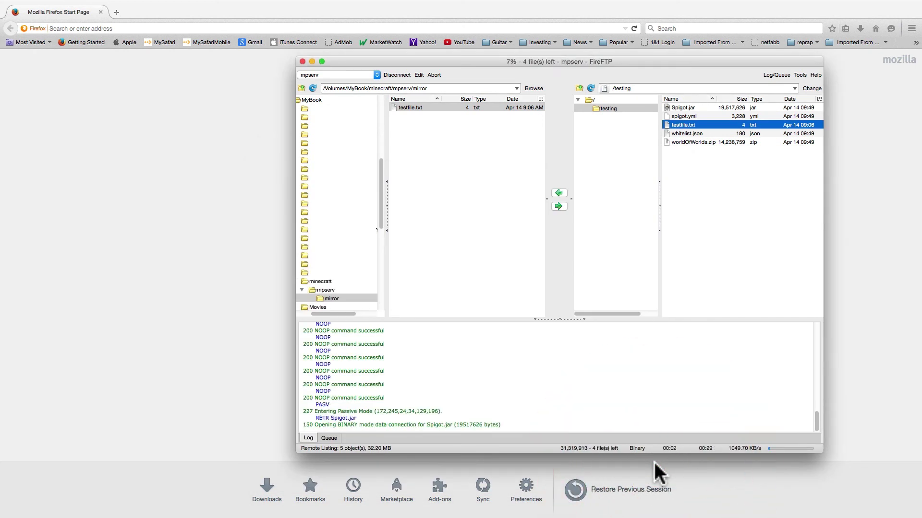
left_click(333, 435)
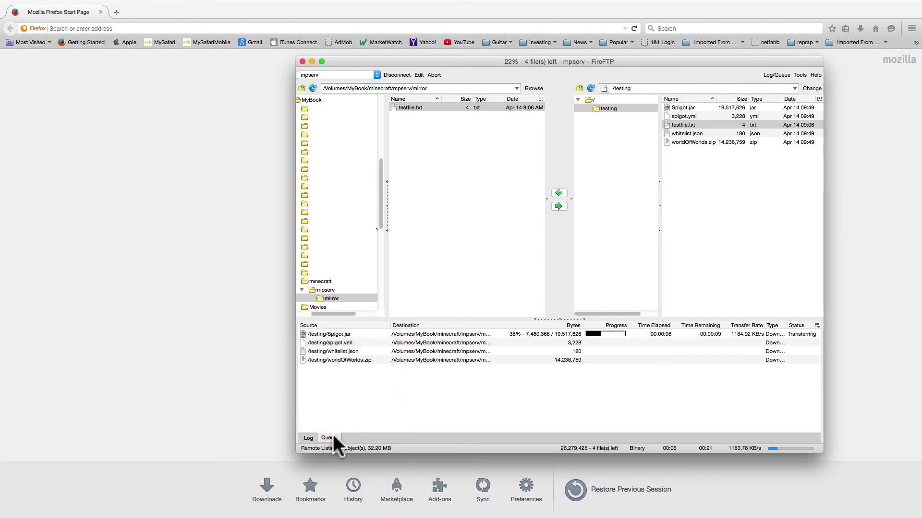